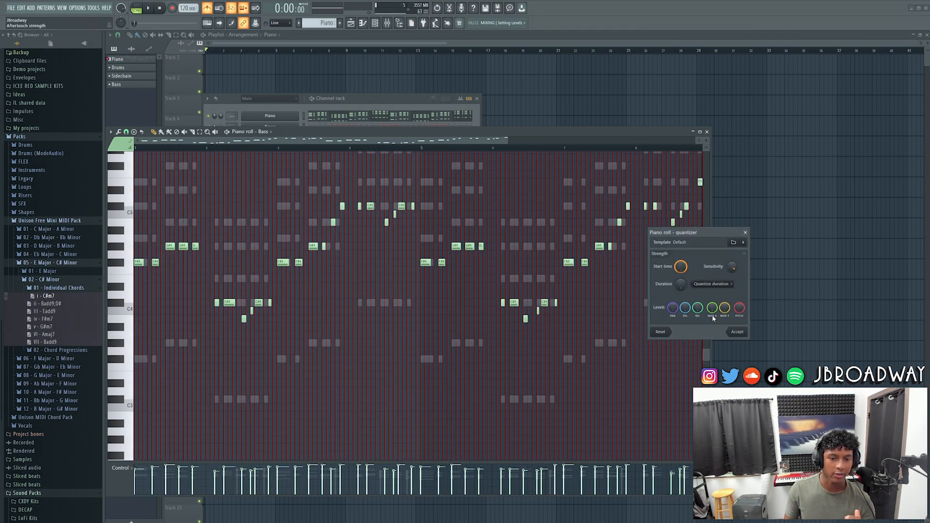
- Apply the quantizer to the bass notes, transpose them down one octave and play the result
click(736, 332)
key(ctrl+Down)
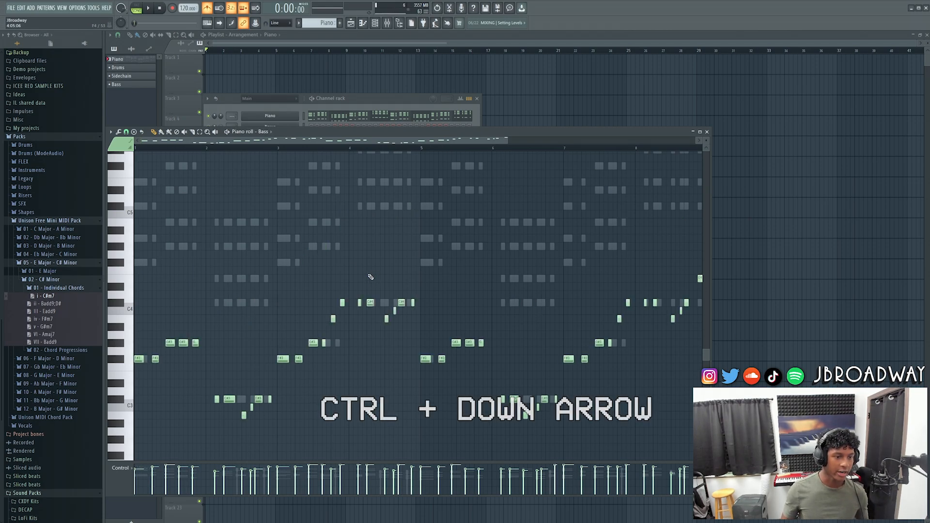
scroll(353, 266, up, 2)
key(space)
- Play back the piano pattern from bar 2 to check the rhythm of the repeated chords
scroll(343, 276, down, 3)
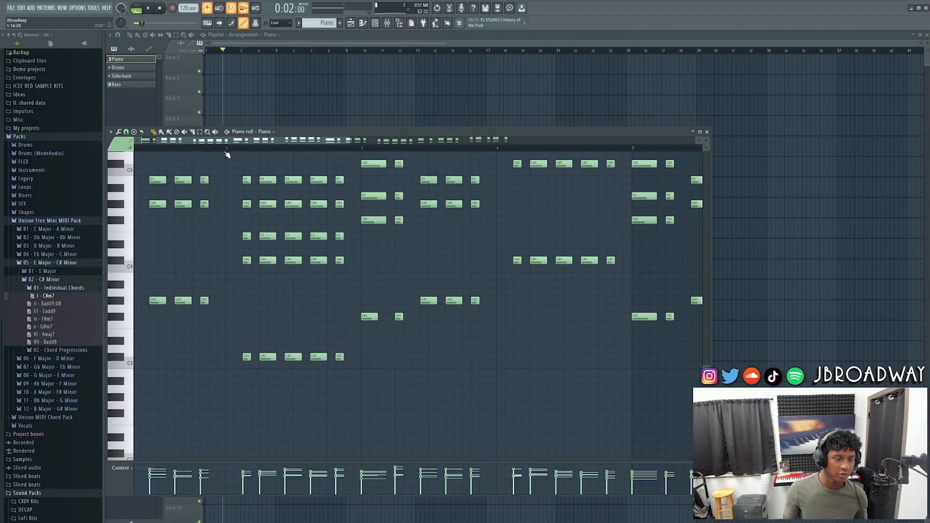
key(space)
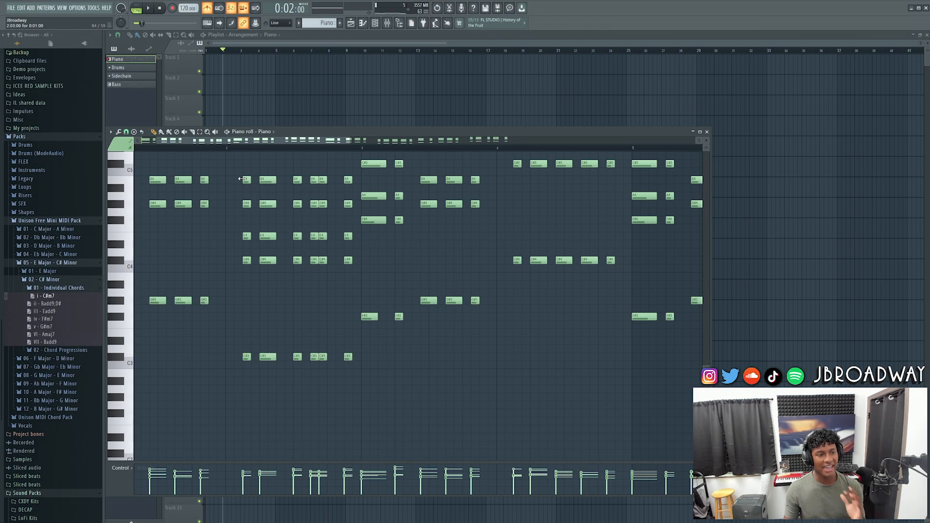
key(space)
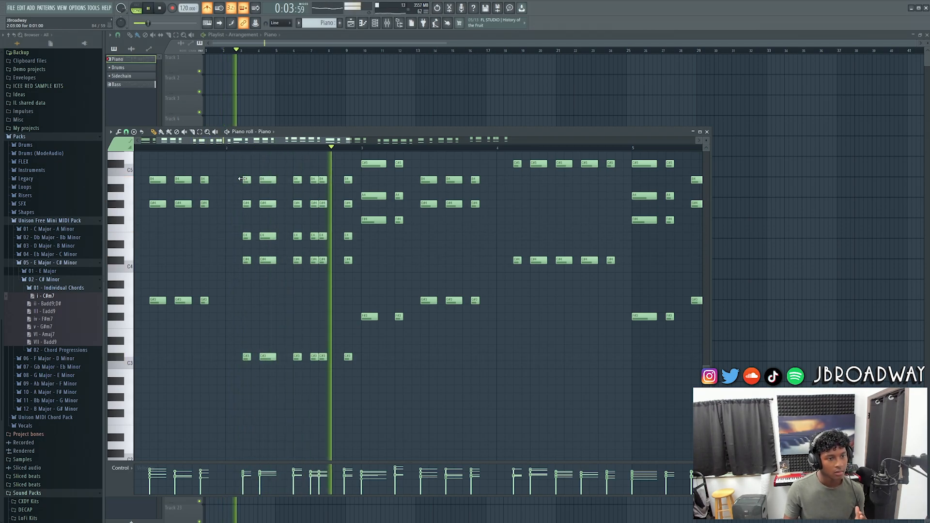
key(space)
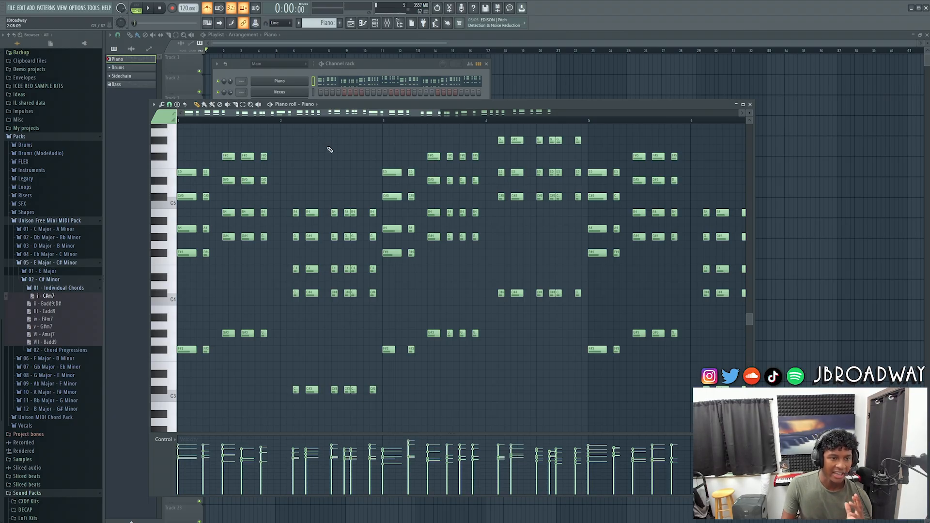
- Try to move the two F#4 notes of the first piano chord down to E4
drag(442, 114, 365, 115)
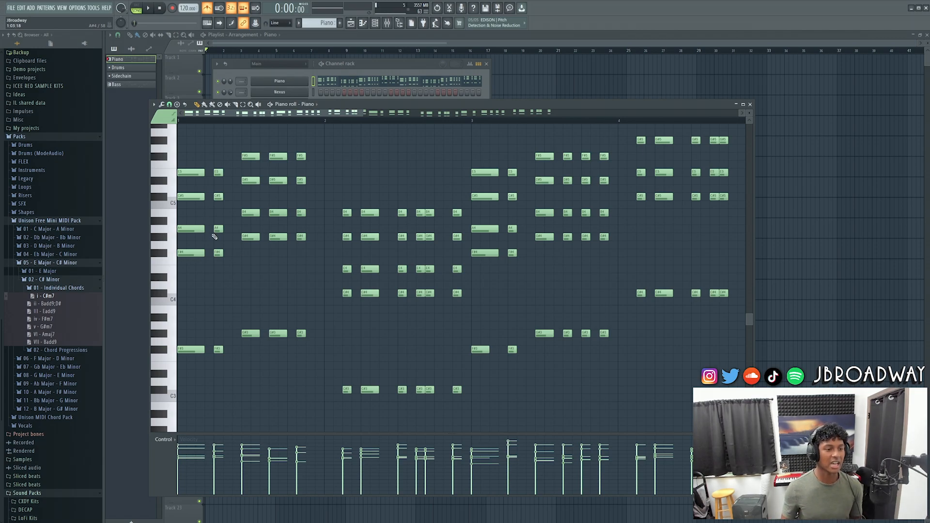
drag(260, 243, 188, 265)
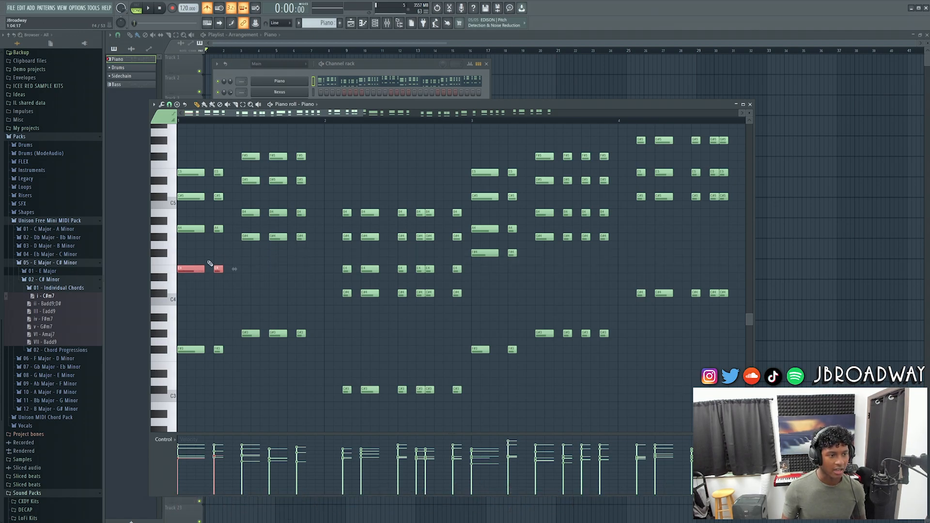
click(196, 255)
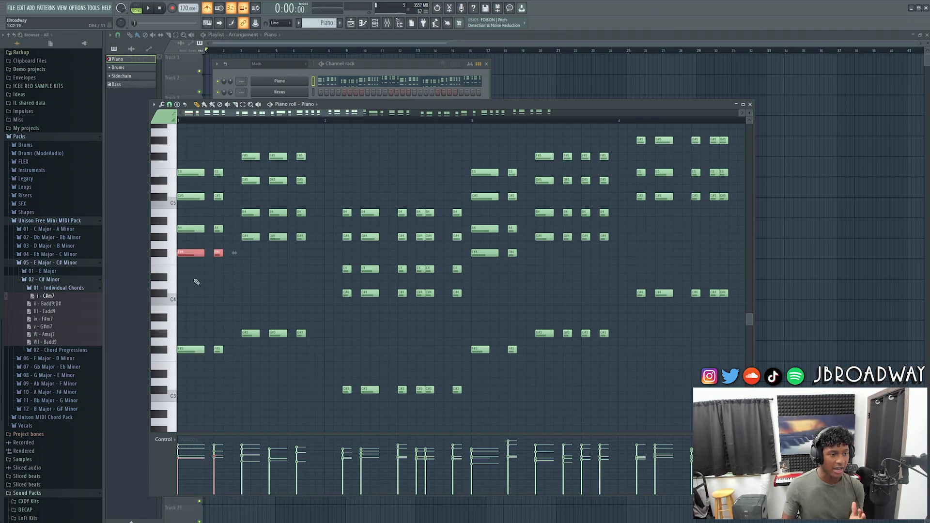
- Add an E4 note beneath the F#4 in the first piano chord and audition the individual notes and chord
alt+right_click(191, 241)
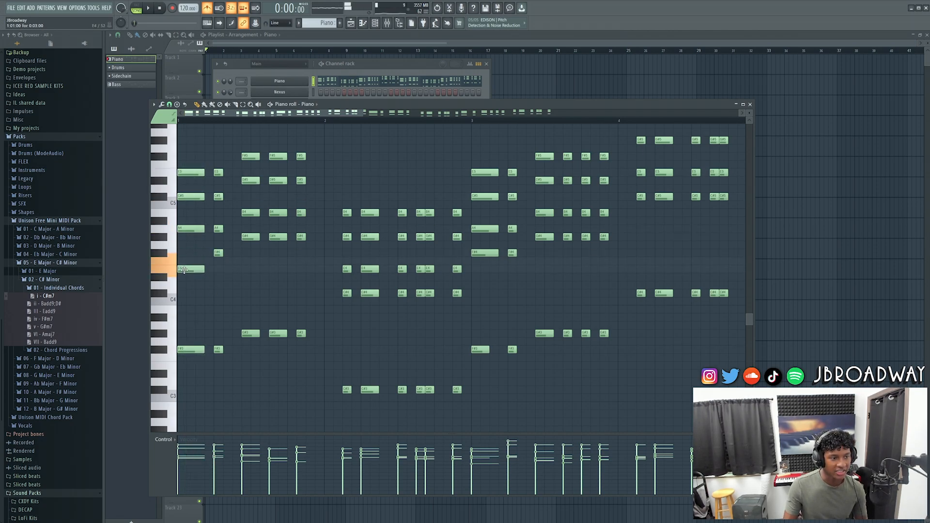
alt+right_click(189, 255)
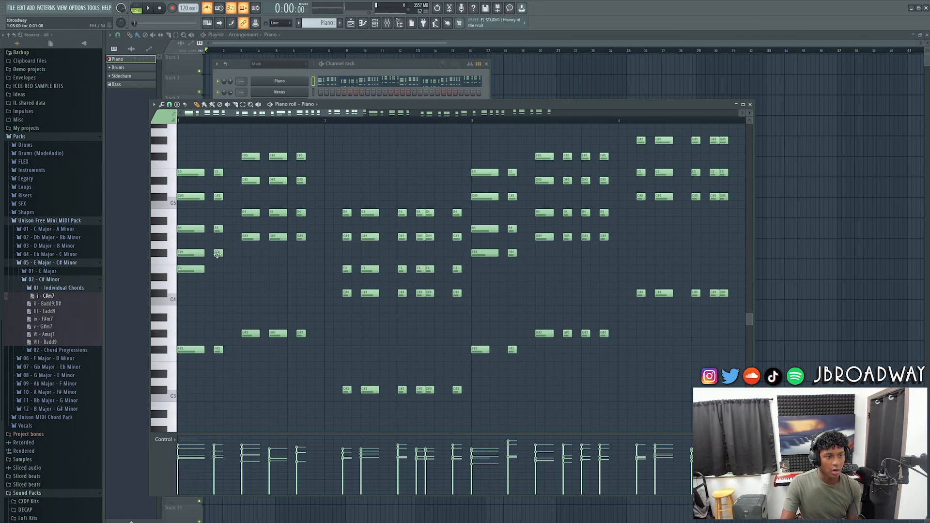
alt+right_click(196, 269)
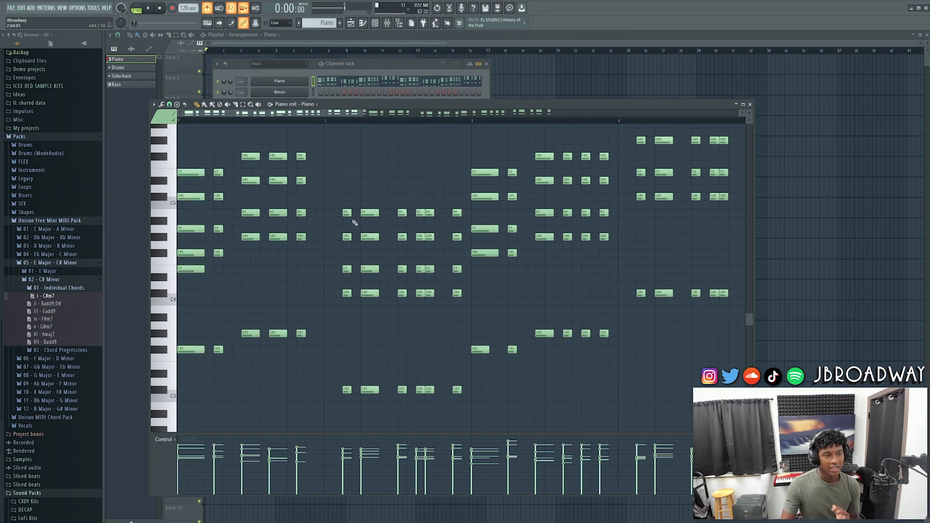
alt+right_click(219, 233)
alt+right_click(218, 233)
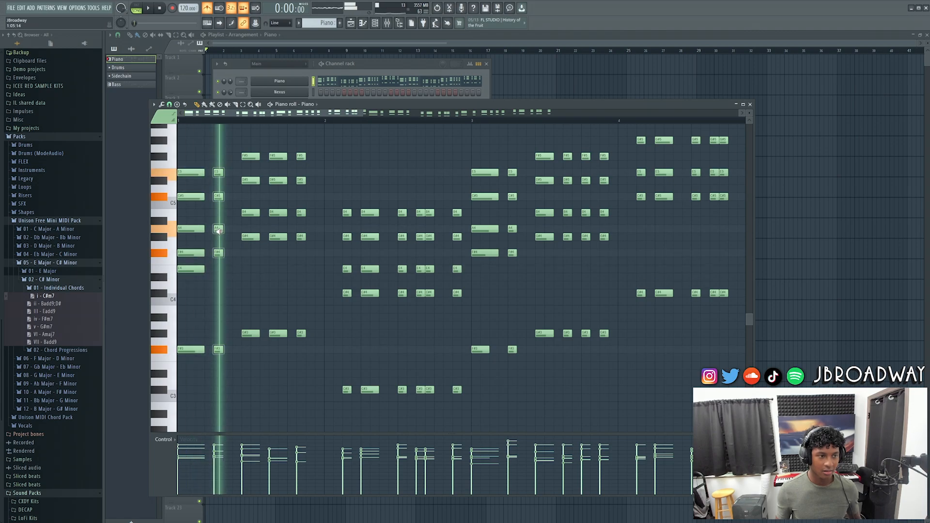
alt+right_click(199, 236)
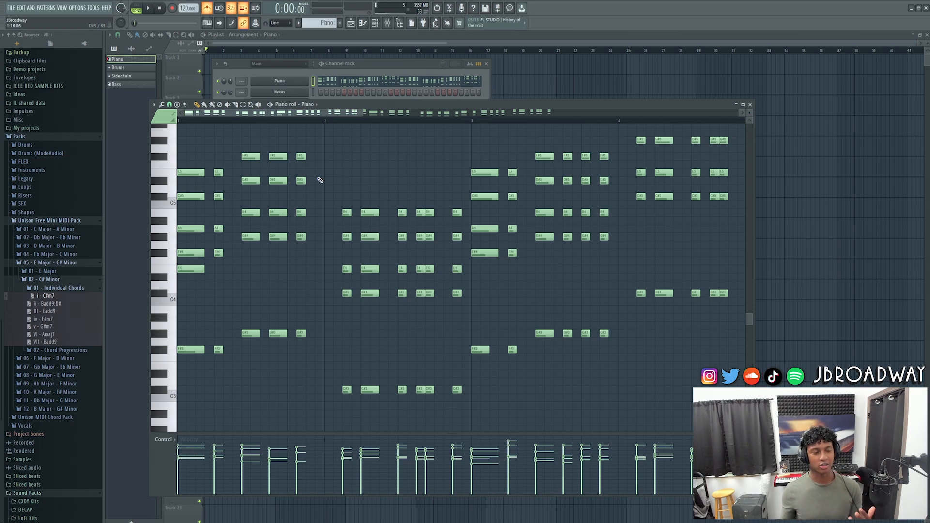
- Duplicate the three G#4 notes of bar 1's second chord group two semitones lower and audition them
scroll(282, 237, down, 1)
ctrl+drag(310, 232, 228, 242)
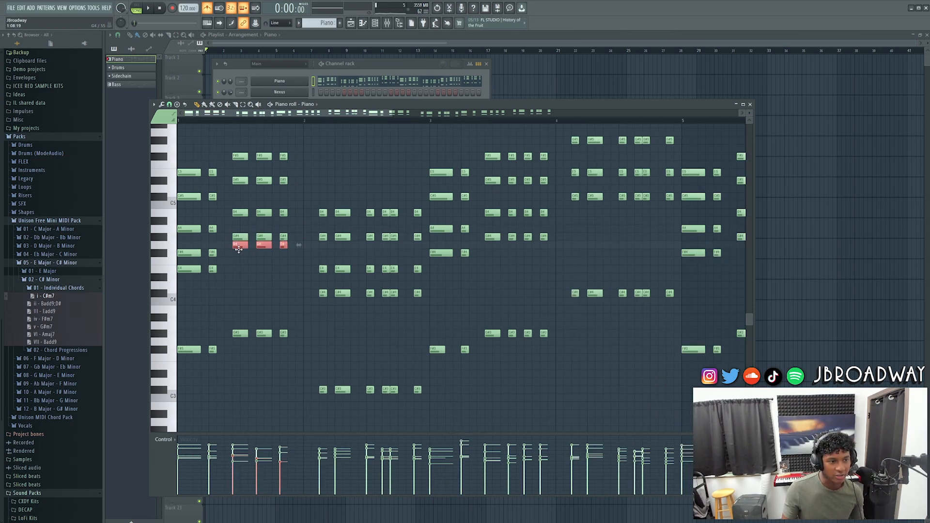
alt+right_click(237, 252)
alt+right_click(256, 245)
alt+right_click(289, 238)
key(space)
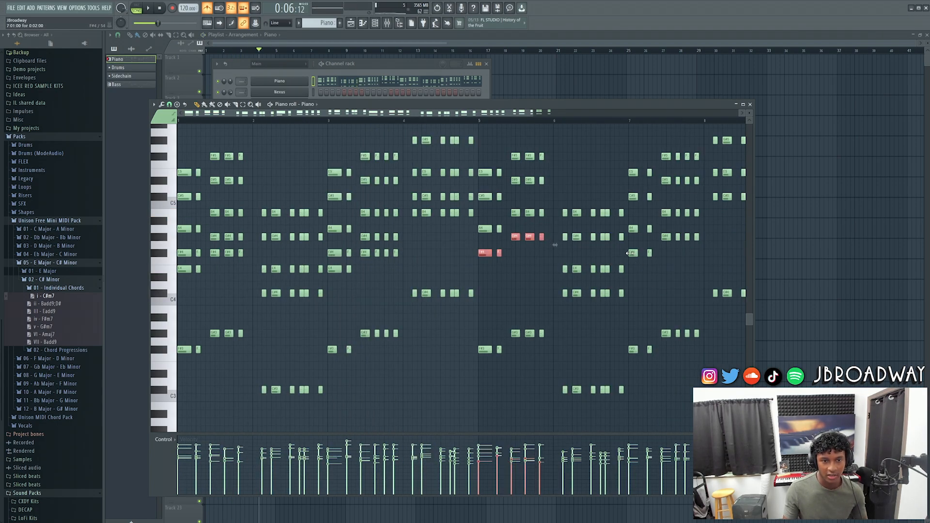
- Duplicate the matching inner chord notes across bars 5 to 8 two semitones lower and play them back
drag(628, 252, 654, 256)
drag(408, 118, 485, 117)
drag(682, 186, 583, 209)
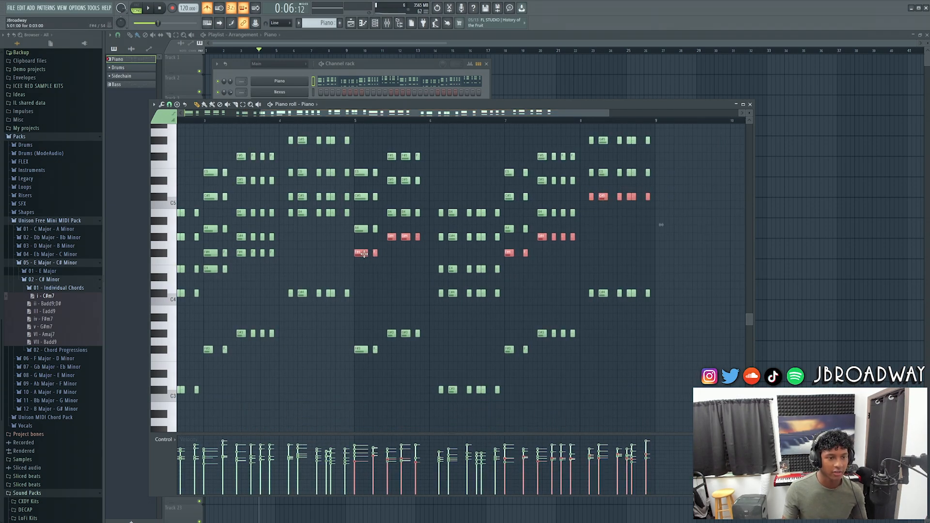
drag(363, 253, 365, 274)
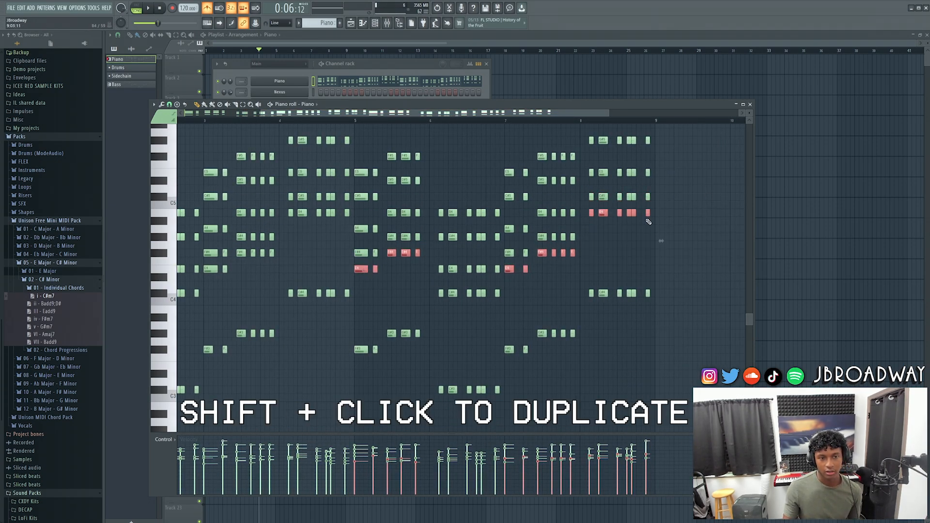
key(space)
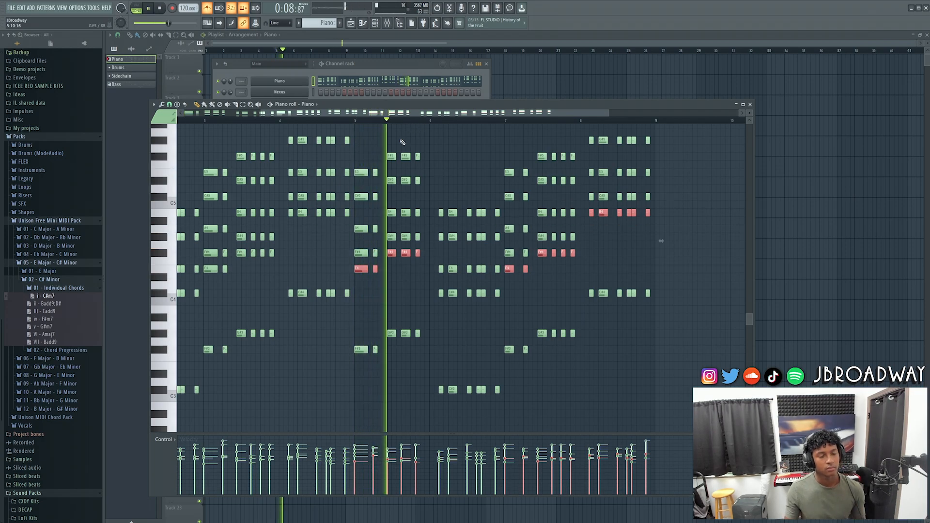
- Select all notes in the piano pattern, raise their velocities together and play the result
ctrl+click(621, 279)
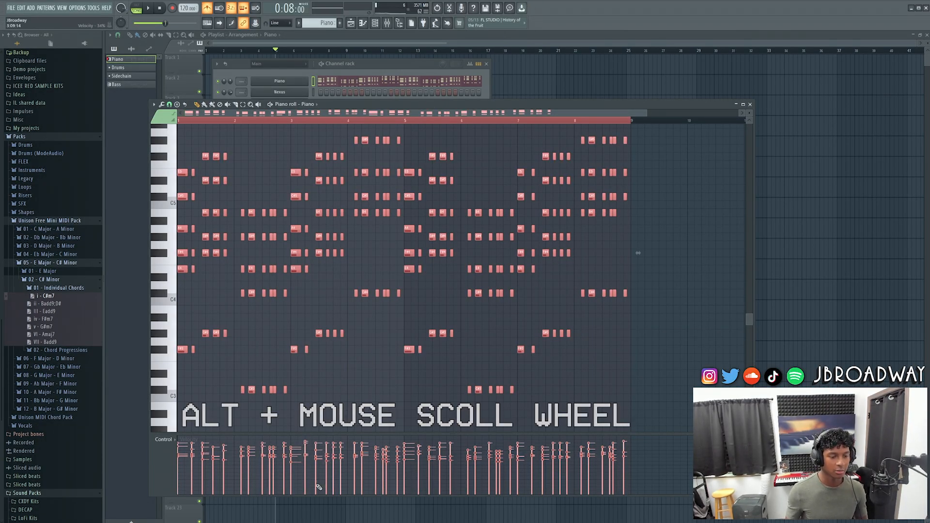
scroll(314, 369, up, 5)
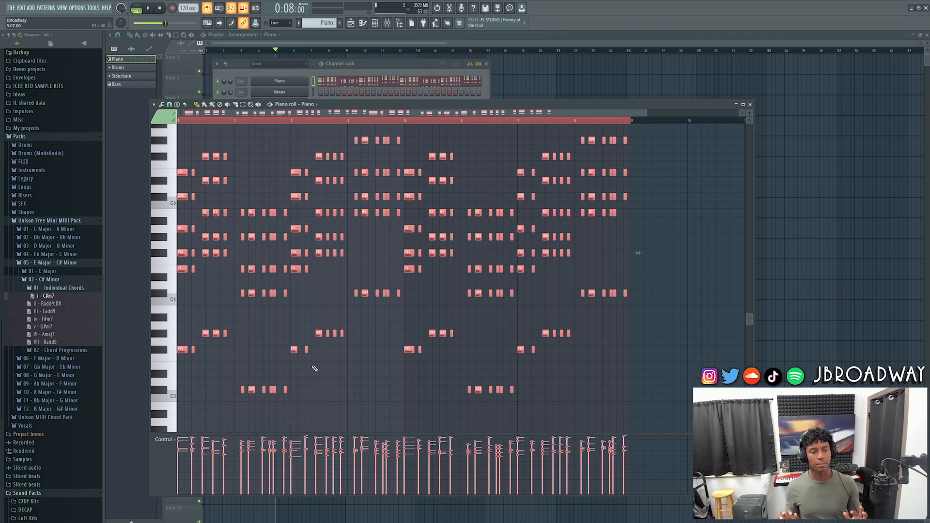
key(space)
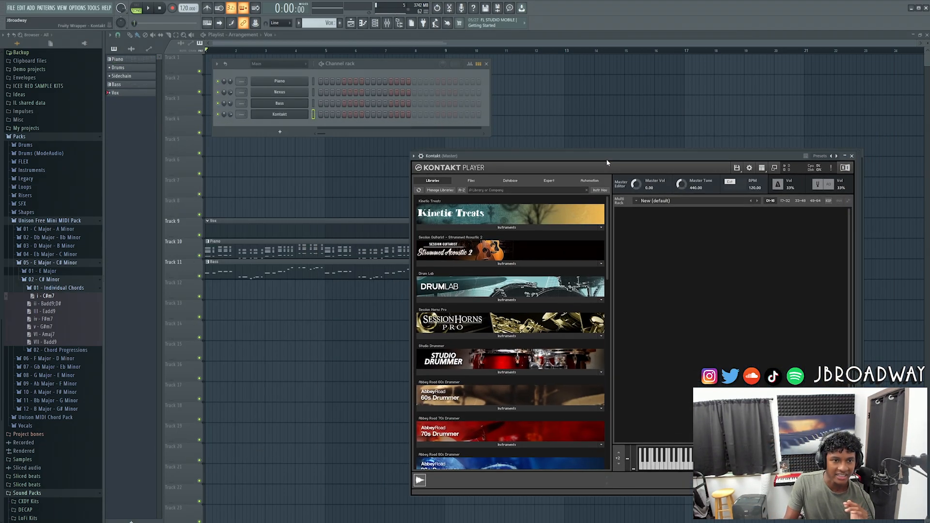
- Load the EXHALE vocal instrument in Kontakt Player and switch it to Slices mode
drag(554, 159, 483, 159)
click(677, 350)
click(687, 334)
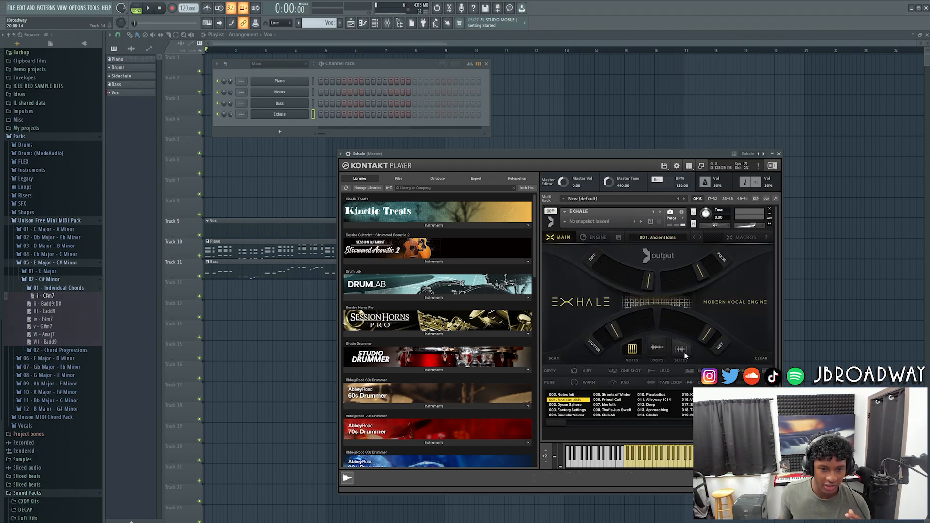
click(683, 350)
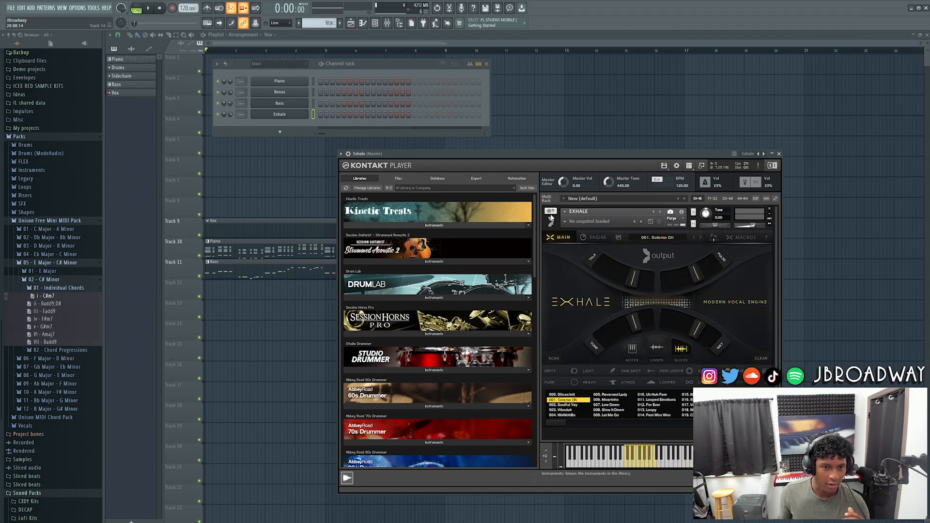
- Set EXHALE's key to E major and choose the Let Me Go slices preset
click(715, 238)
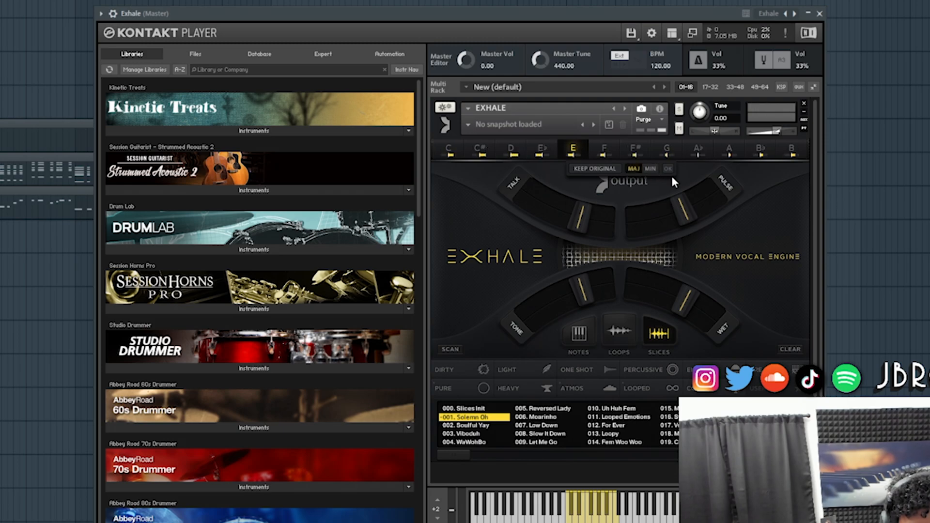
click(668, 168)
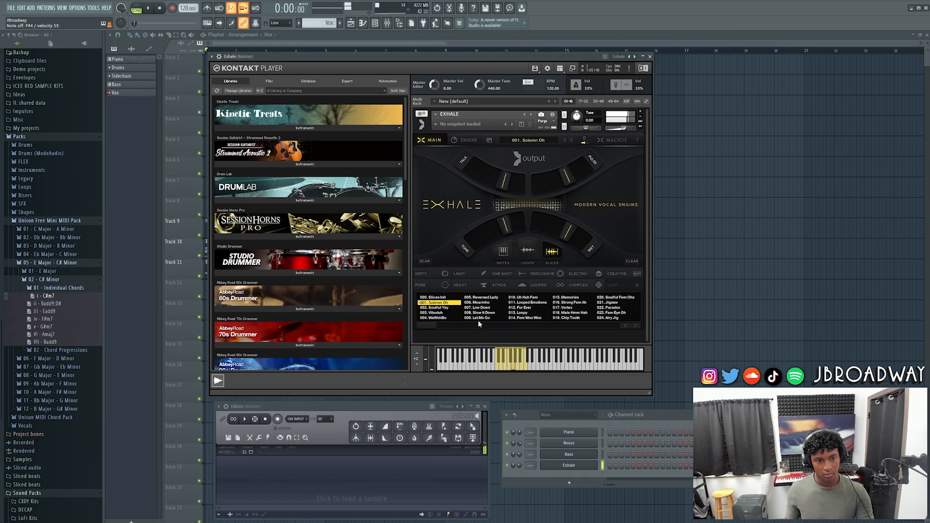
click(486, 317)
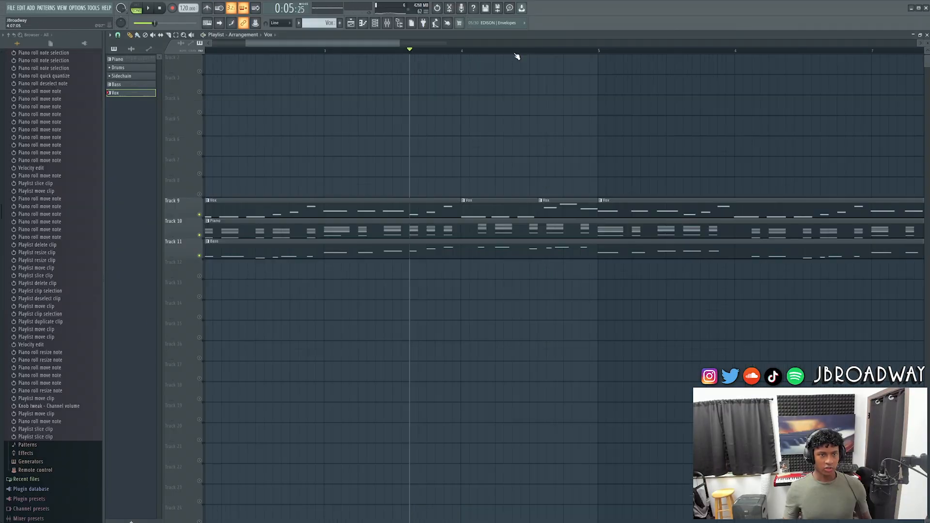
- Select the short Vox clip at the start of bar 4 and consolidate it into an audio clip
scroll(523, 106, up, 1)
scroll(503, 52, down, 2)
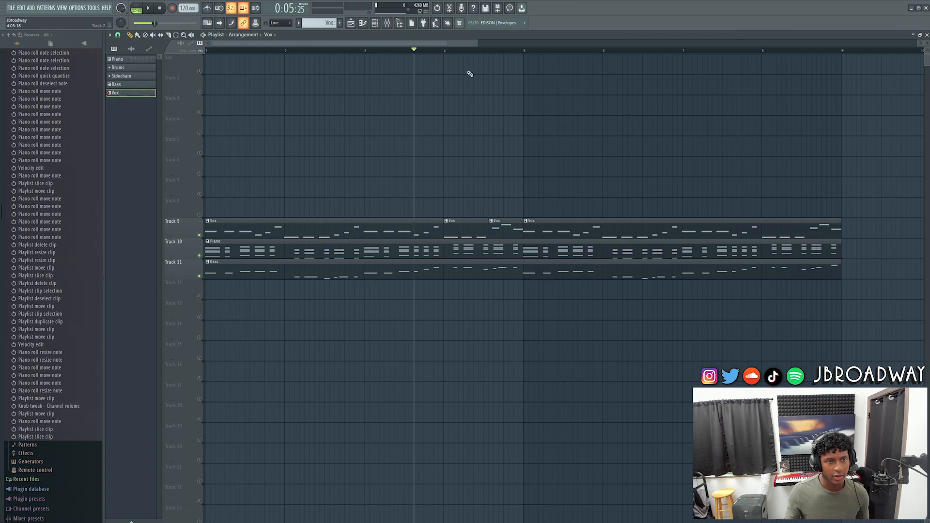
scroll(470, 97, up, 2)
click(469, 218)
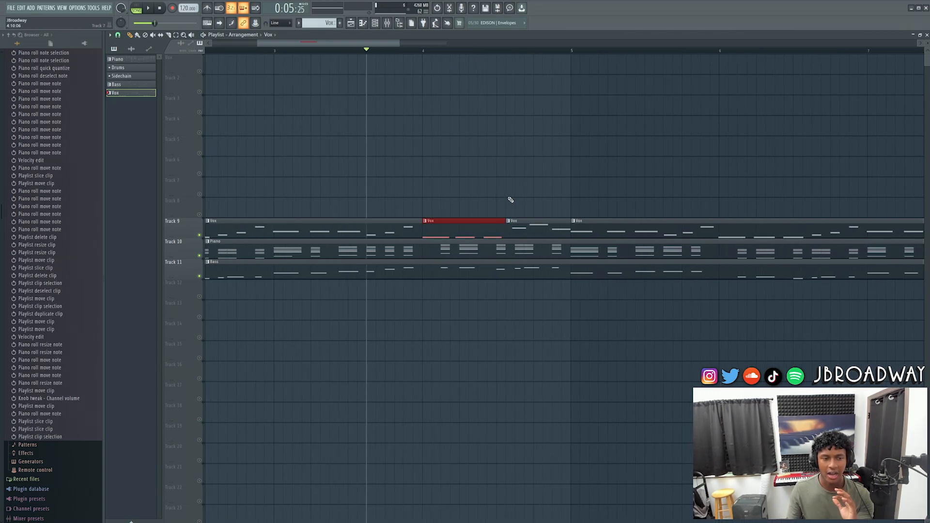
click(477, 227)
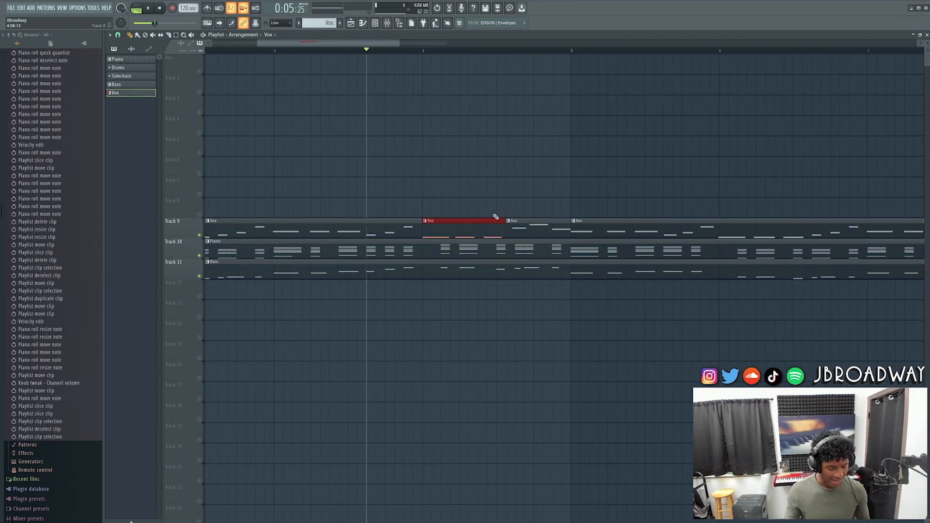
key(ctrl+alt+c)
click(753, 380)
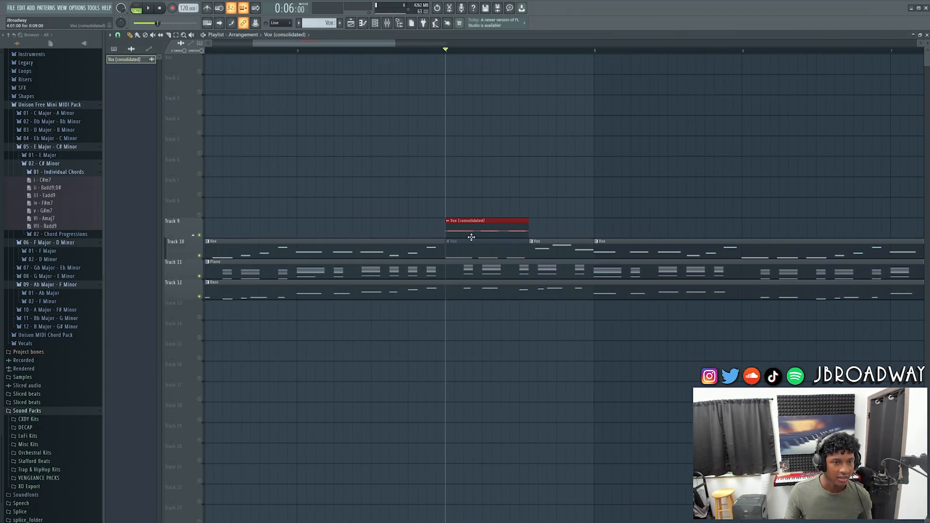
- Pitch-shift the consolidated Vox sample to -300 cents and check it in playback
double_click(471, 237)
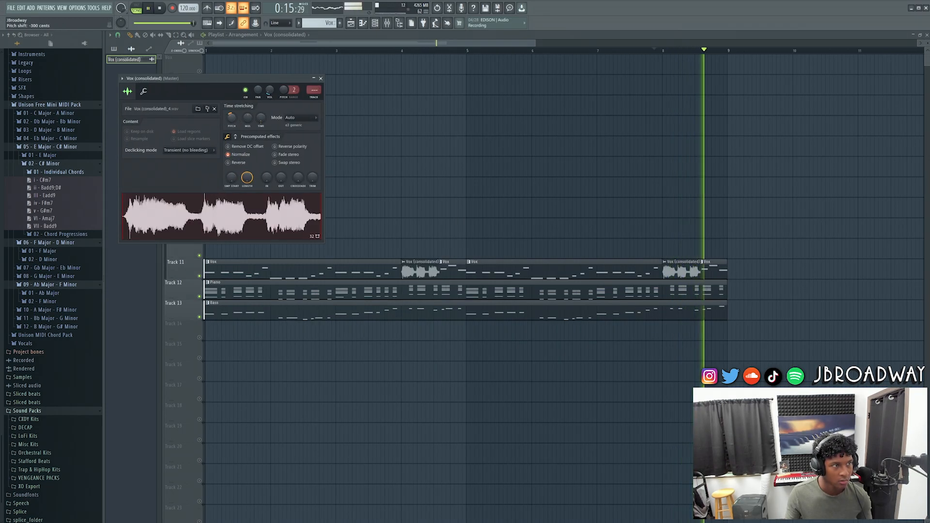
drag(231, 118, 231, 122)
key(space)
key(space)
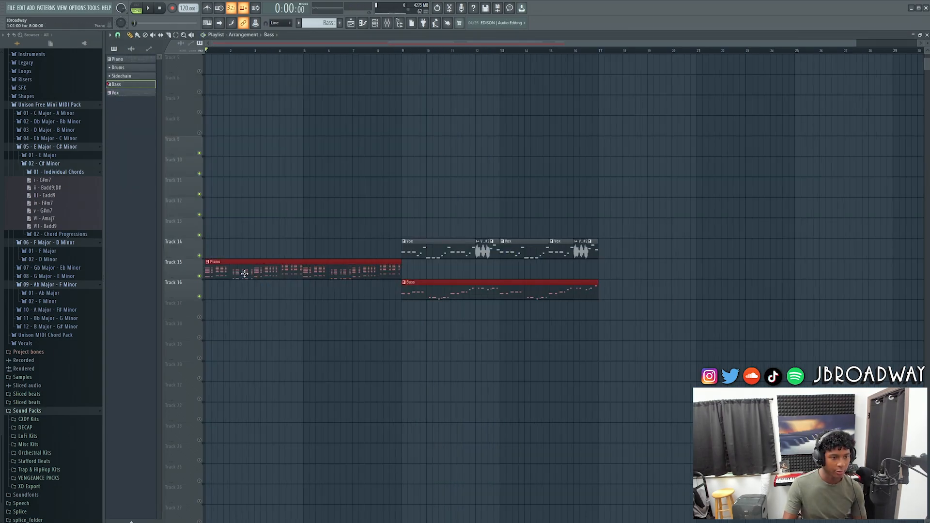
- Try to move the Piano clip from bar 1 to bar 9 in the playlist
drag(245, 274, 440, 270)
key(ctrl+z)
ctrl+click(413, 338)
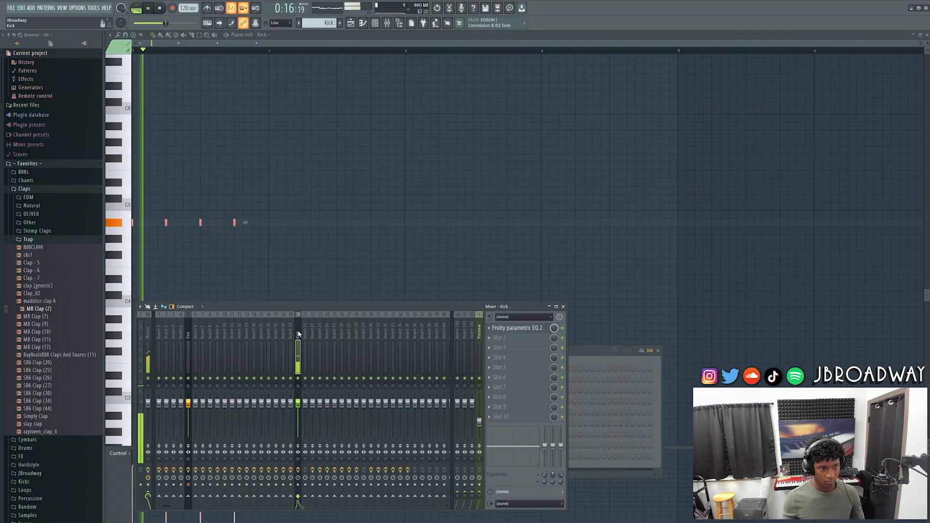
- Open Fruity parametric EQ 2 on the Kick mixer track and lower one of its bands
click(517, 328)
drag(528, 150, 527, 188)
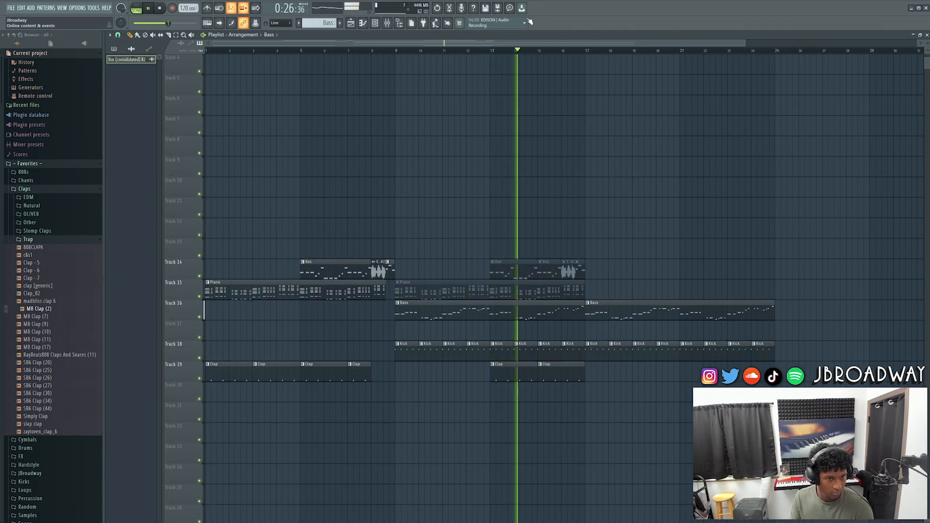
- Open the Bass clip starting at bar 9 in the piano roll and fill its line with extra short notes
key(space)
double_click(538, 300)
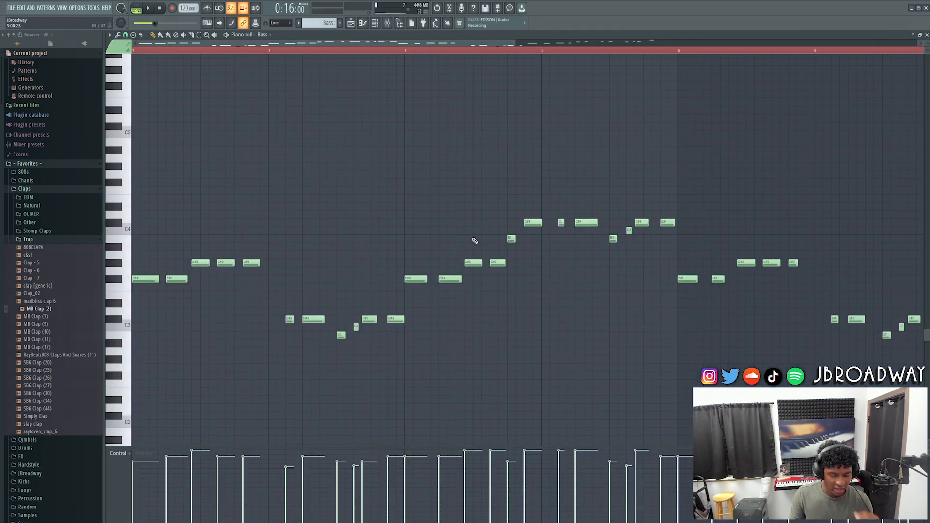
drag(514, 43, 421, 77)
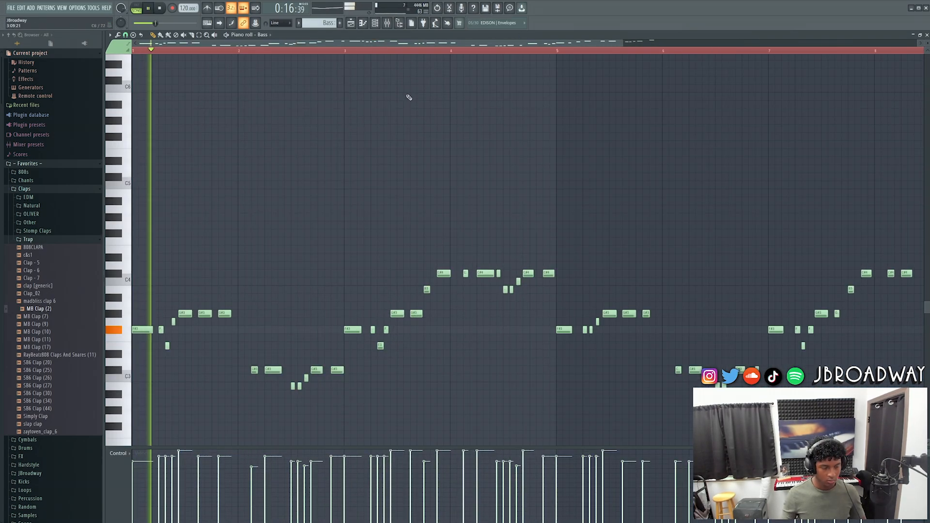
scroll(347, 145, down, 3)
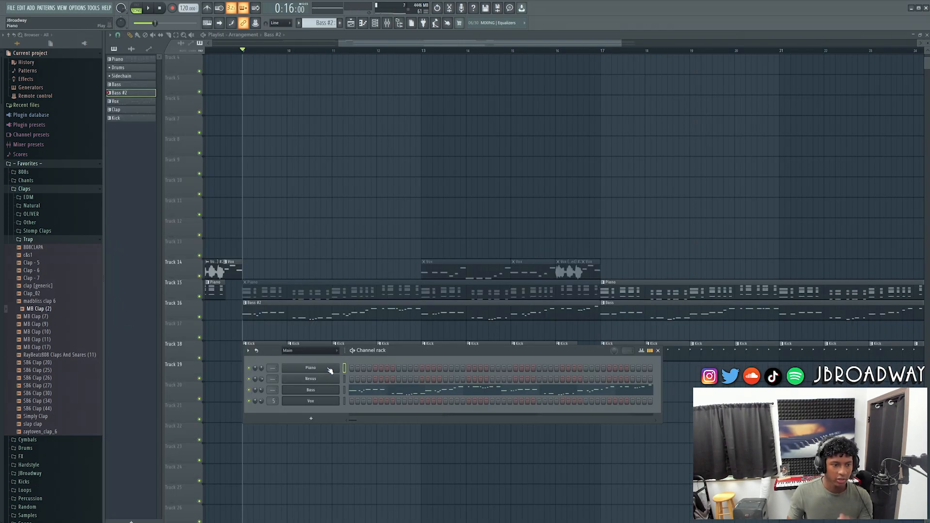
- Clone the Bass channel and bring up the copy's Phase Plant instrument to change its sound
right_click(331, 392)
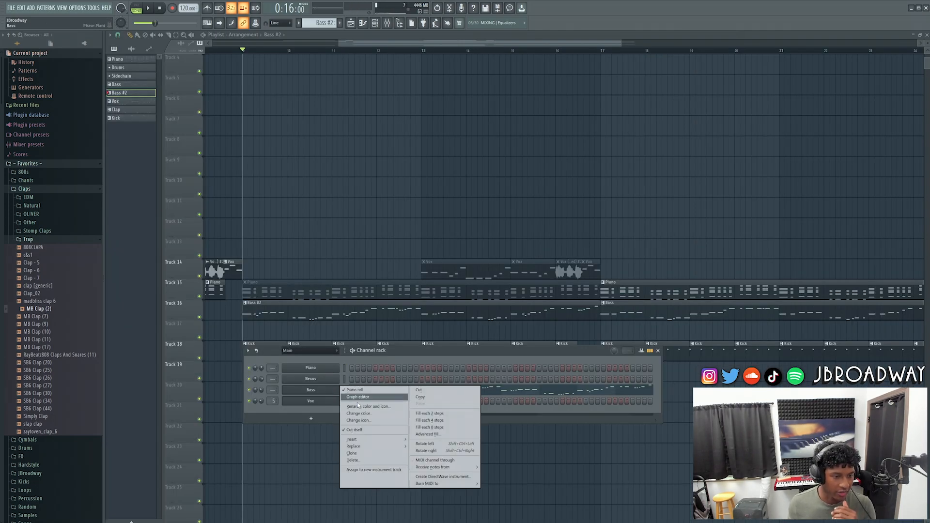
click(374, 453)
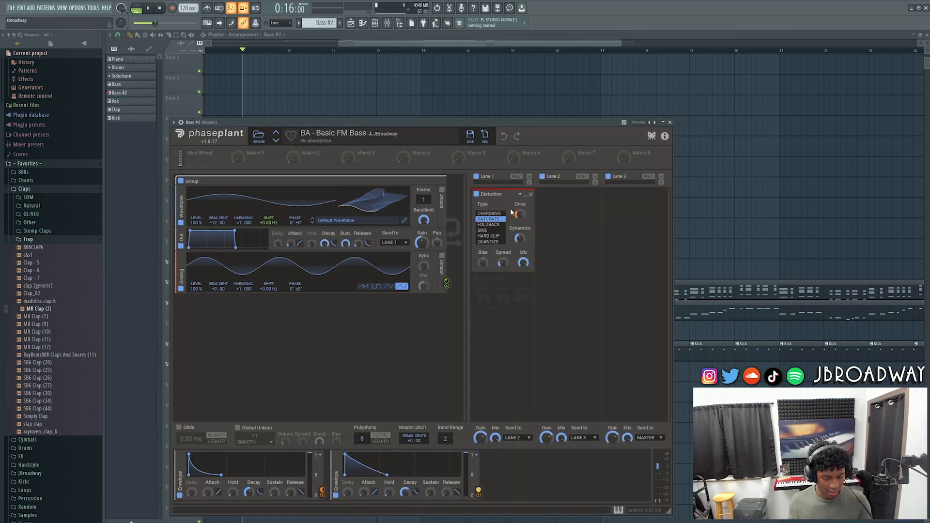
key(F5)
key(F6)
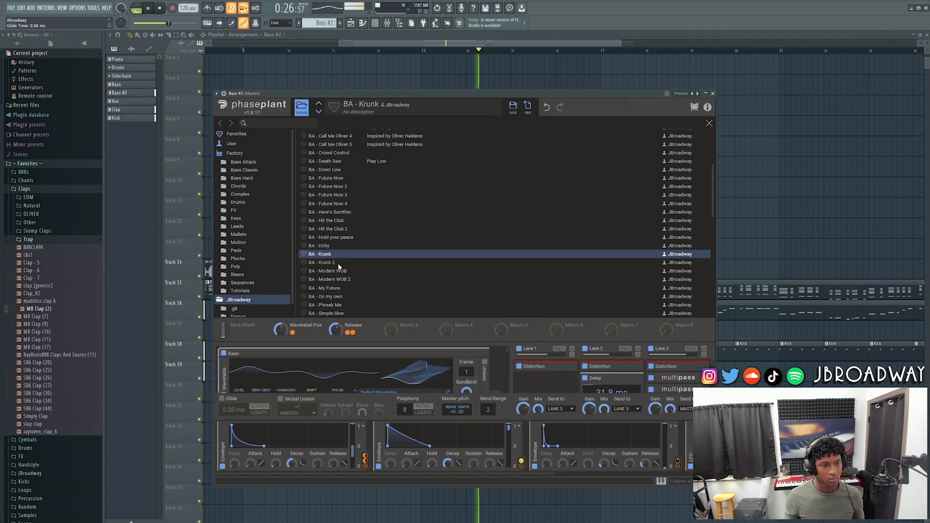
- Load the BA - Krunk 2 preset on Bass #2 and try another bass preset further down the list in playback
click(338, 263)
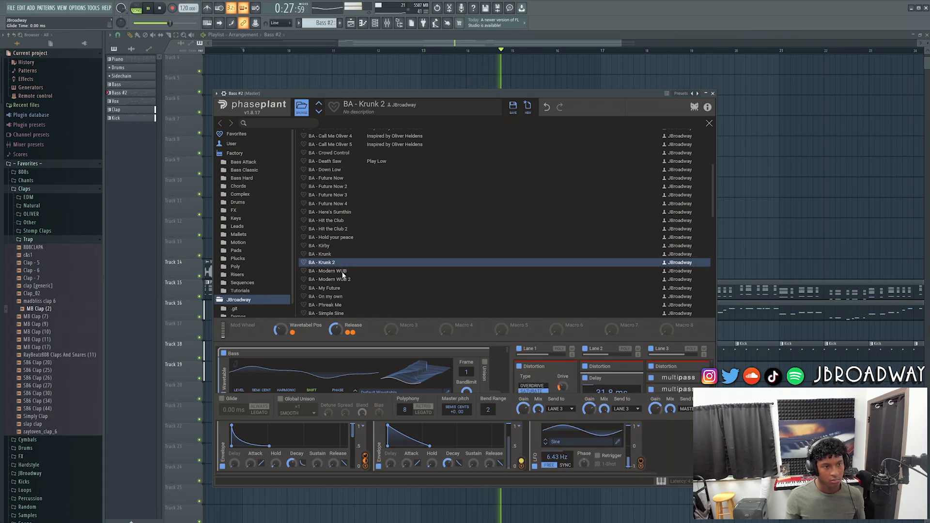
scroll(340, 266, down, 1)
click(341, 268)
scroll(344, 267, down, 1)
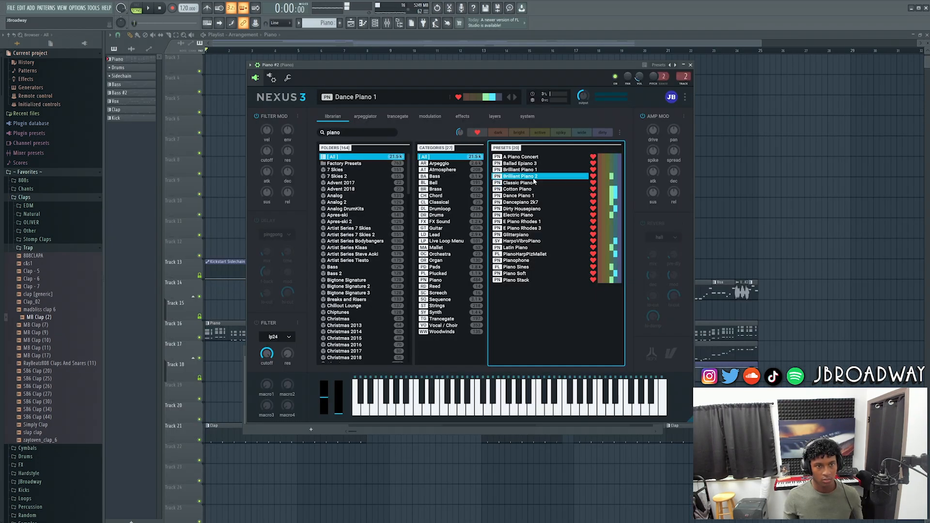
- Check the Nexus 3 piano preset of the Piano #2 channel in playback
key(space)
key(F6)
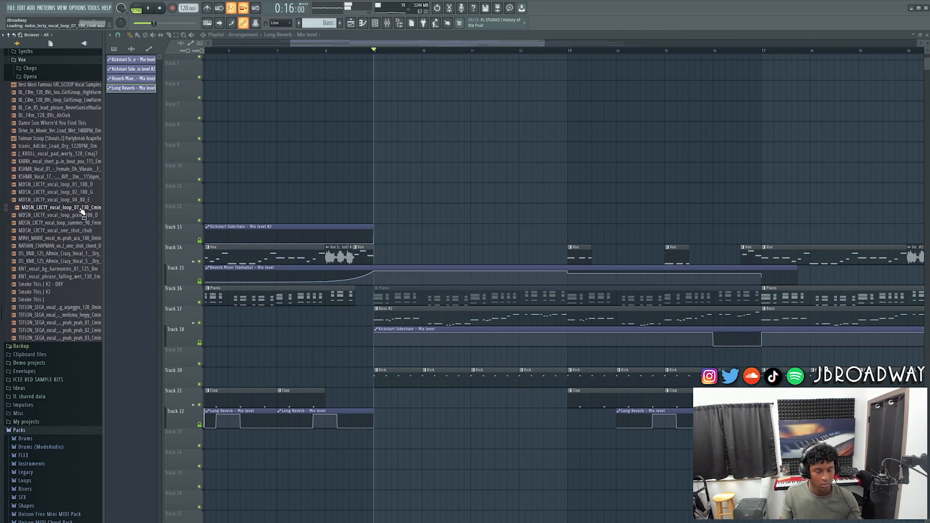
- Place the MDSN_LXCTY_vocal_loop_07_130_Cmin sample at bar 9 on Track 11, chopped into four evenly spaced stabs
key(F9)
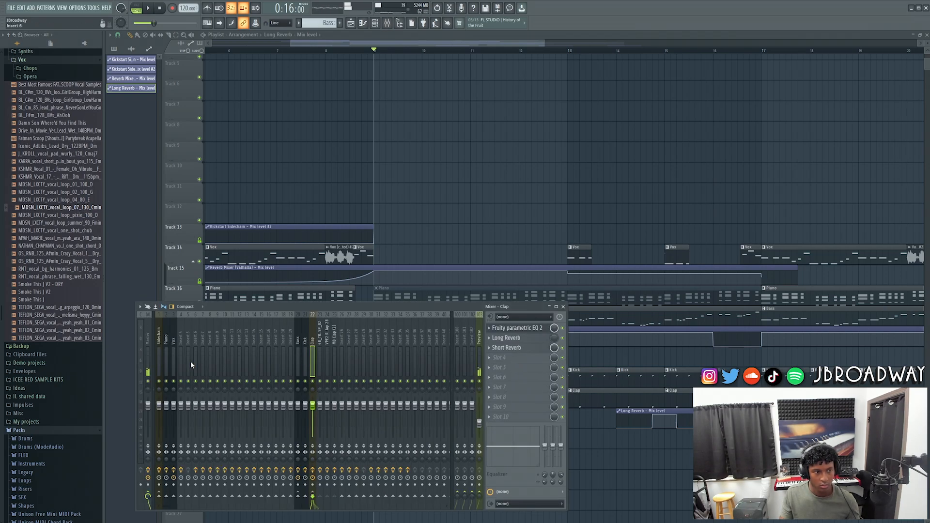
click(148, 338)
key(ctrl+e)
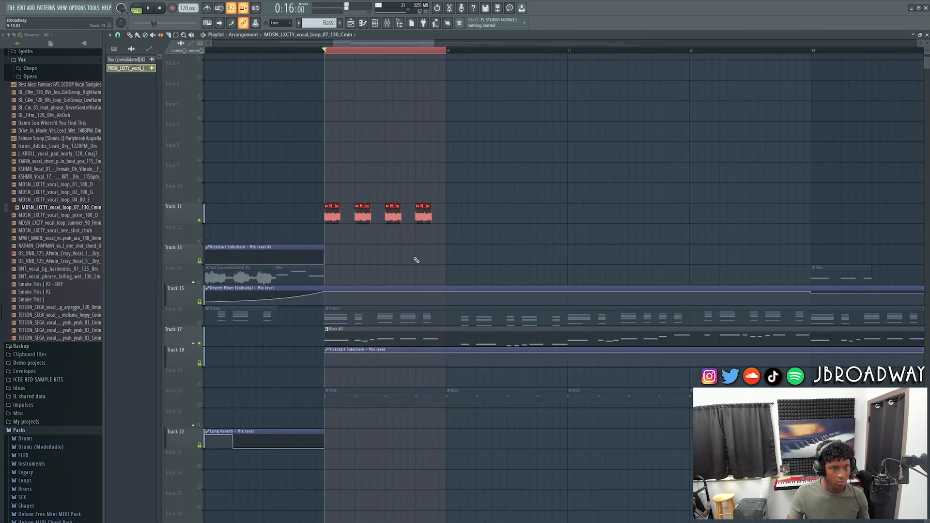
- Repeat the vocal chops up to bar 17 and soften the dipped band of Fruity parametric EQ 2 on the BG Vox track
key(space)
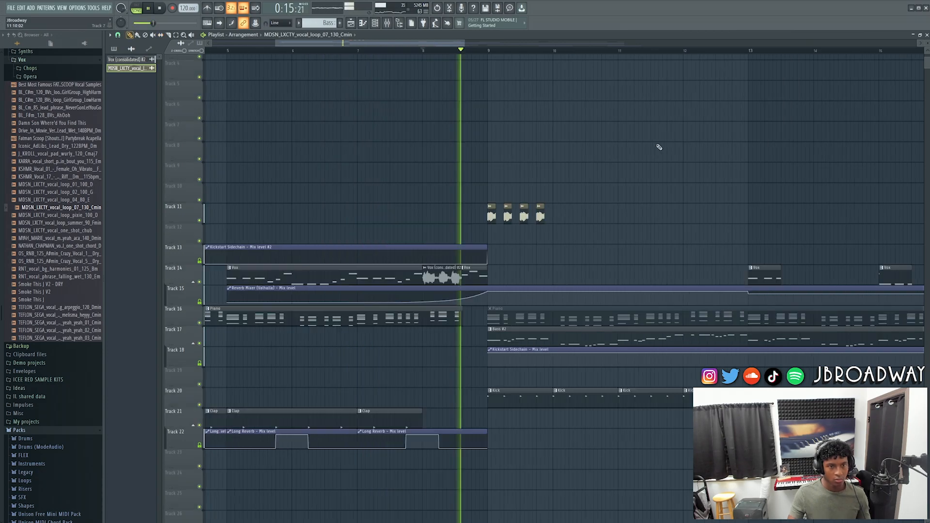
drag(659, 163, 558, 221)
drag(661, 204, 623, 219)
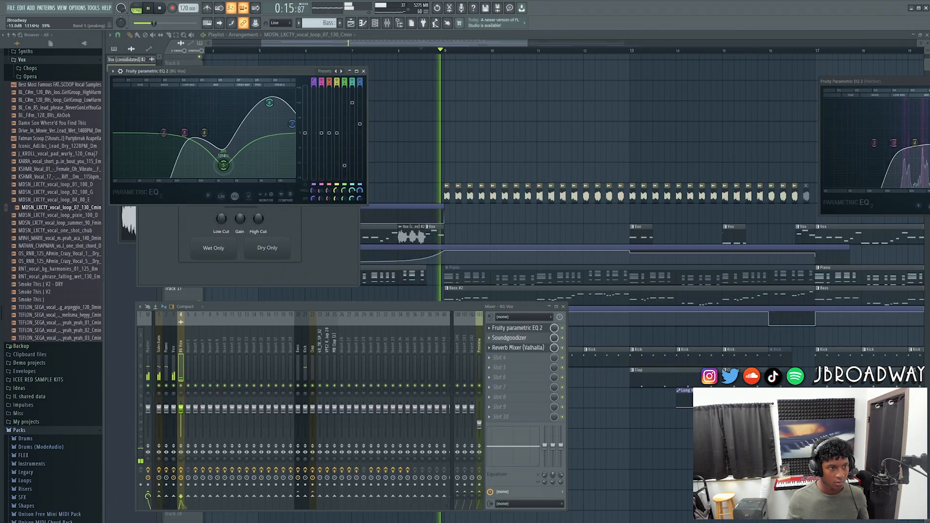
mouse_move(223, 166)
mouse_down()
mouse_move(224, 155)
mouse_move(196, 146)
mouse_move(232, 155)
mouse_up()
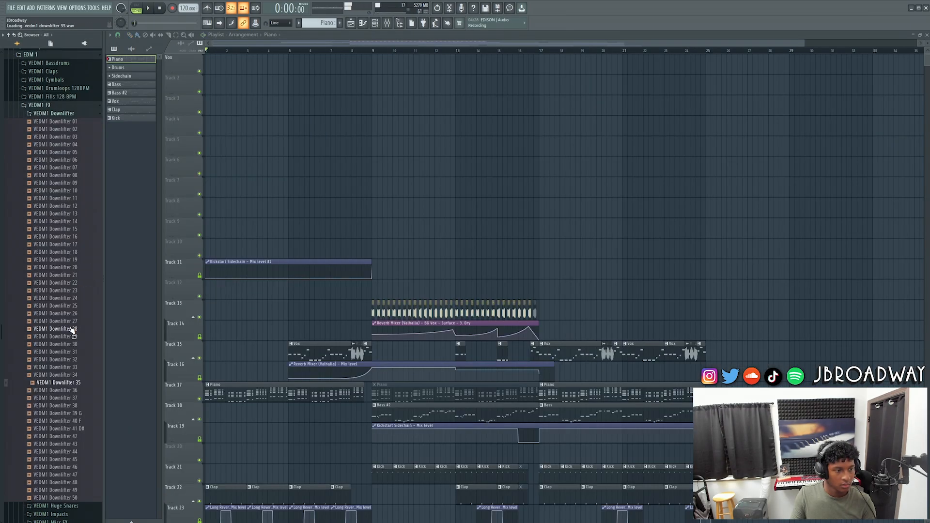
- Add the VEDM1 Downlifter 48 sample at bar 1 on Track 10 and open its channel settings
drag(116, 425, 203, 251)
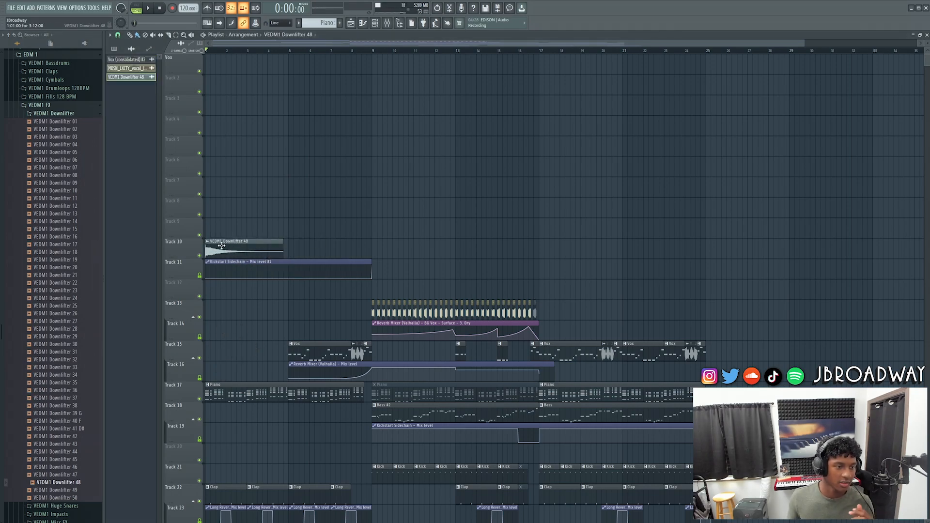
double_click(221, 245)
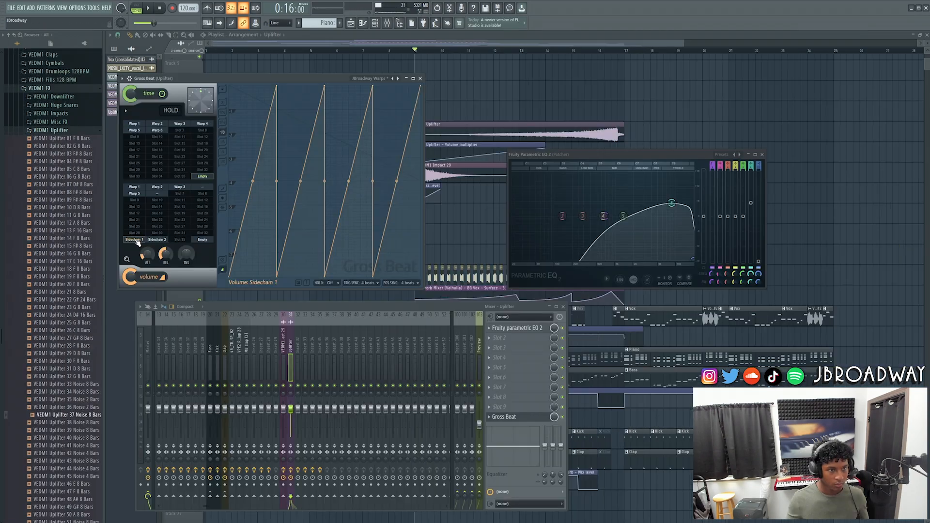
- Check the Uplifter's Gross Beat Sidechain 1 volume effect in playback from bar 9 and close Gross Beat
key(space)
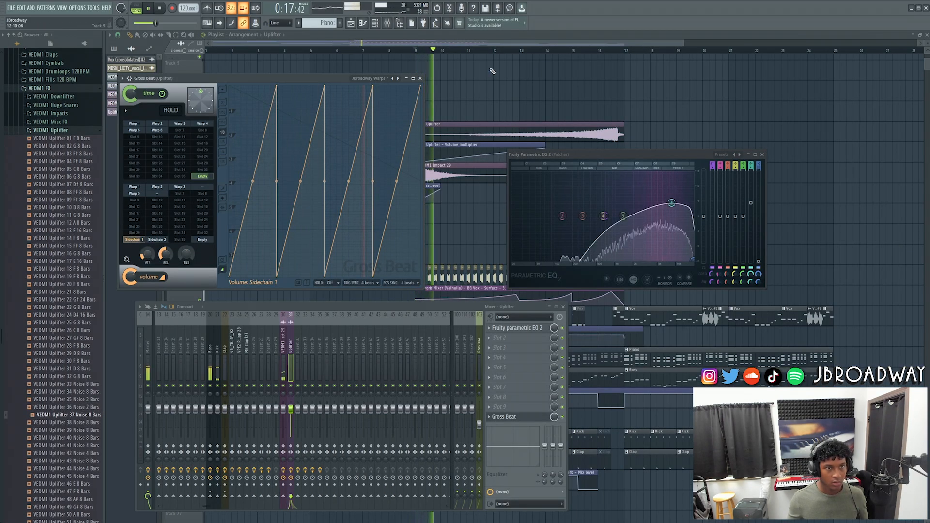
click(420, 78)
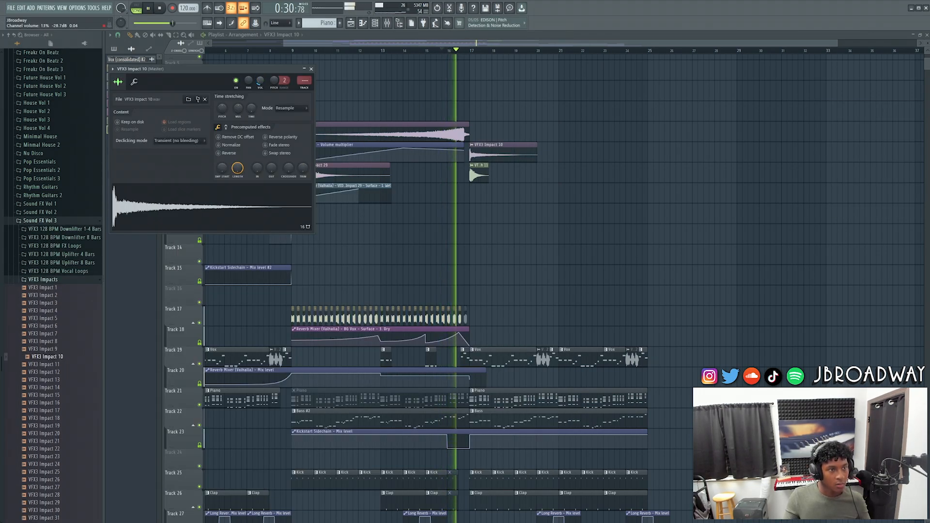
- Fine-tune the channel volume of the VFX3 Impact 10 sample during playback
drag(262, 82, 262, 78)
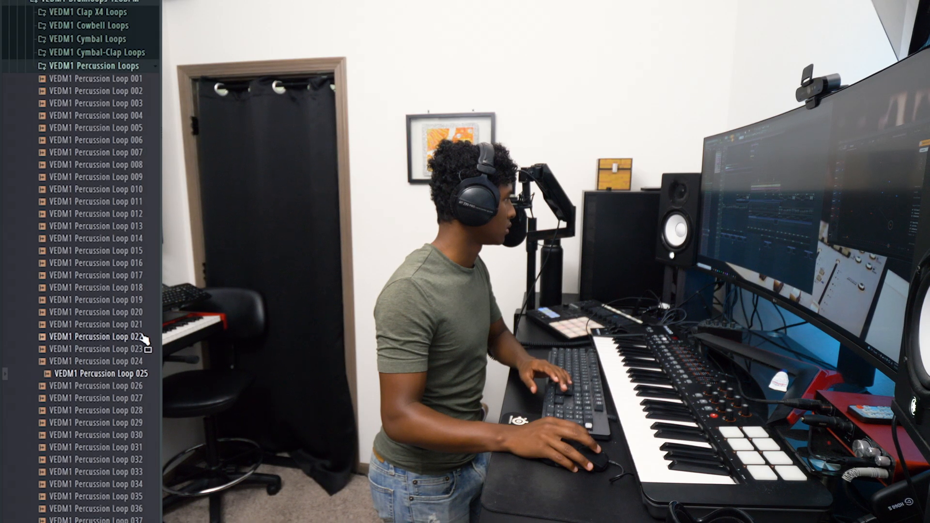
- Audition the VEDM1 percussion loops one after another, from Percussion Loop 026 onward
key(Down)
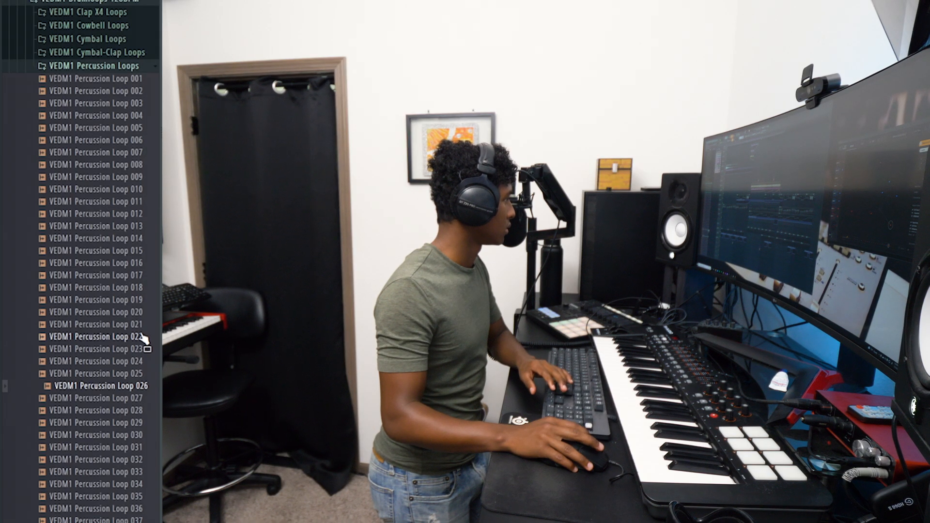
key(Down)
key(Down)
key(Down)
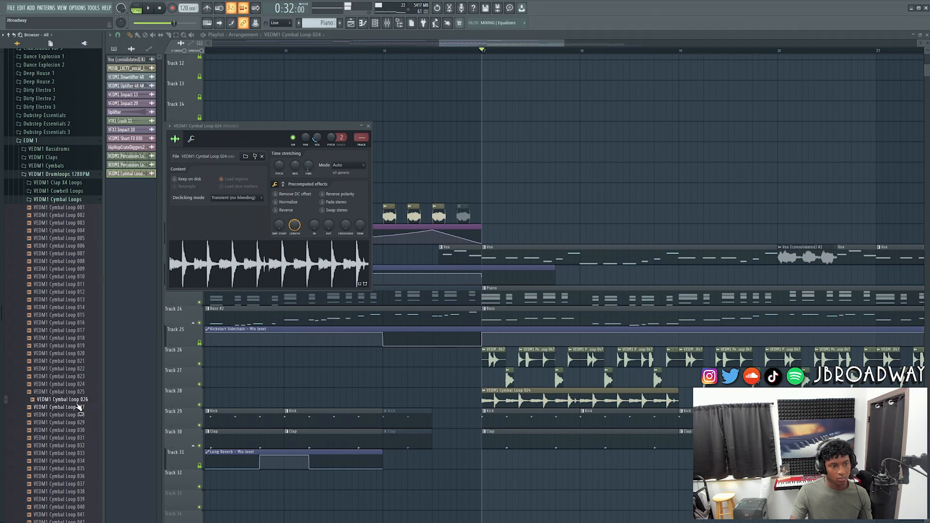
- Try another VEDM1 cymbal loop in place of the VEDM1 Cymbal Loop 024 channel's sample and check it in playback
drag(78, 402, 266, 283)
key(space)
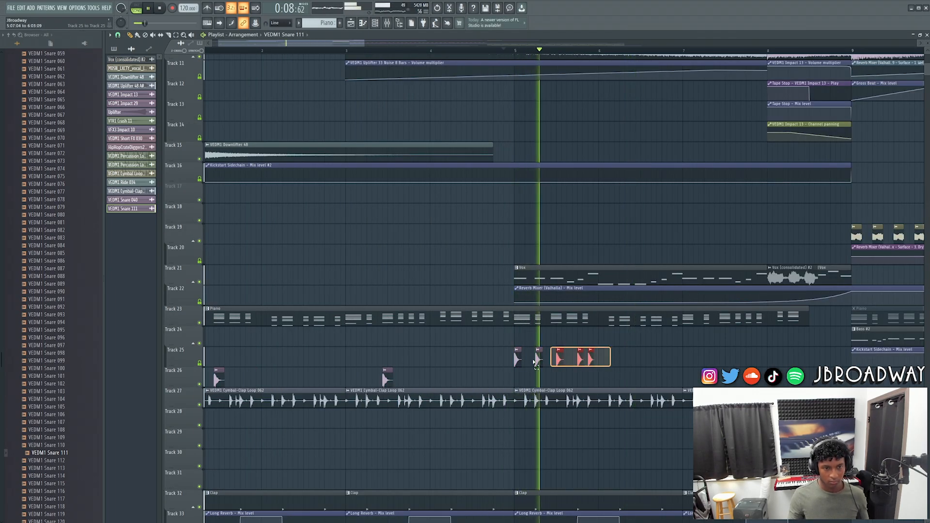
- Rearrange the VEDM1 Snare 111 hits on Track 25 after bar 5 for the build-up
drag(534, 362, 606, 363)
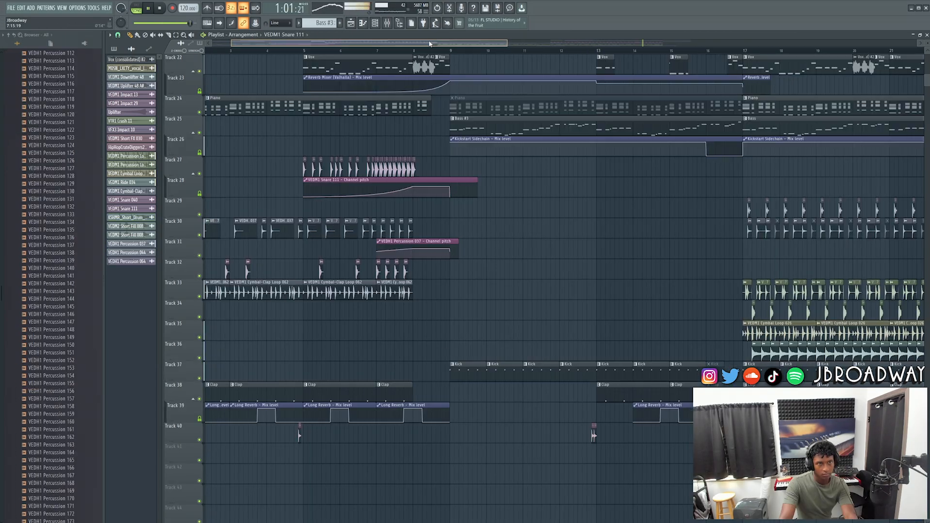
drag(429, 44, 373, 44)
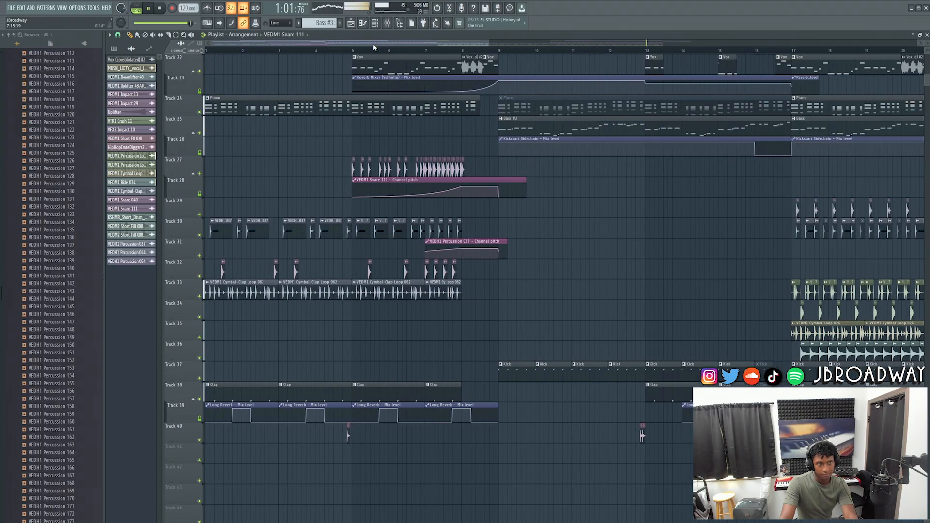
scroll(376, 48, down, 3)
scroll(487, 284, up, 4)
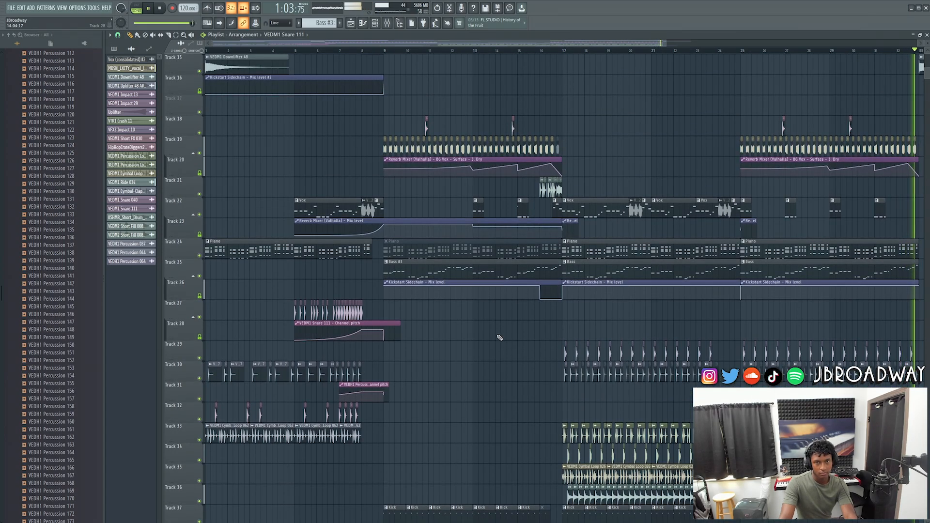
scroll(436, 194, down, 1)
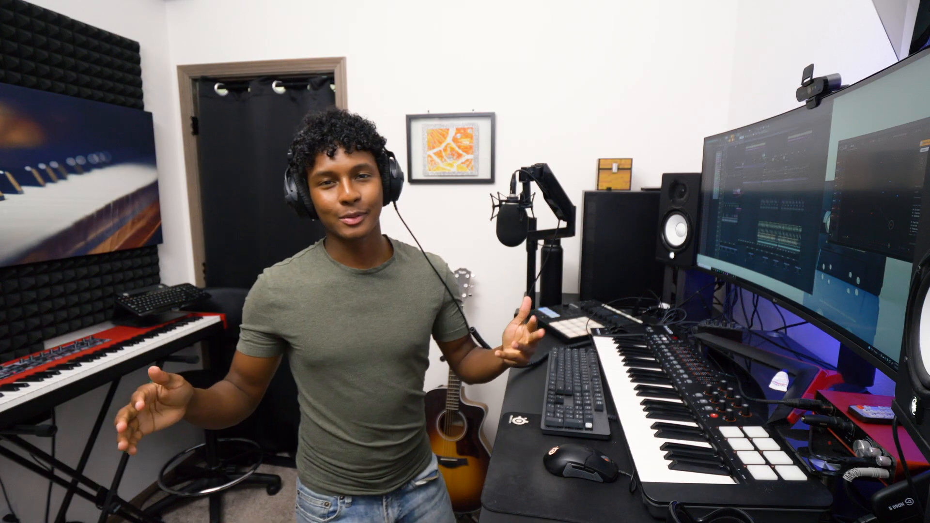